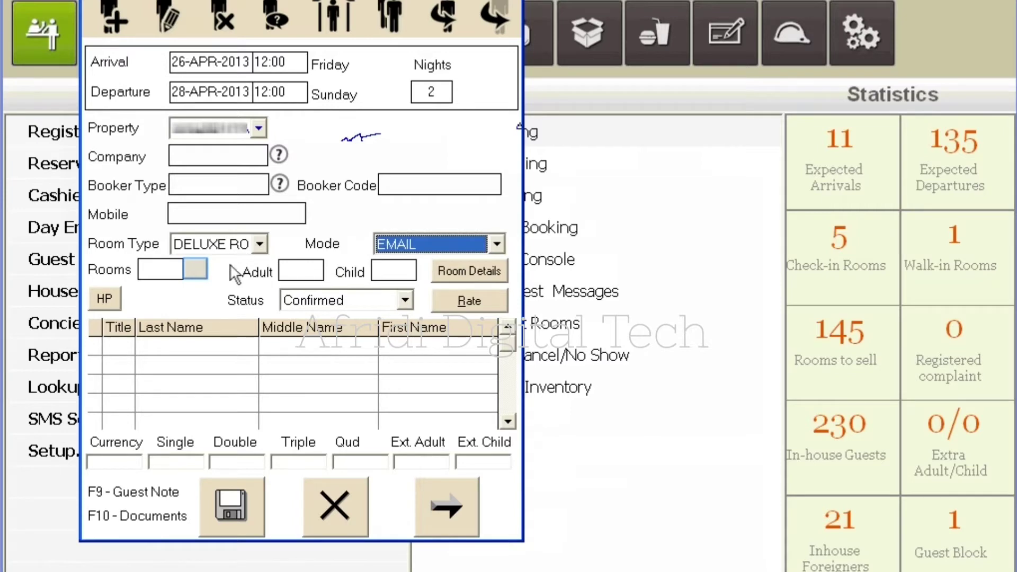
# Set the booking to 3 rooms and 3 adults, and accept the package selection with the tariff inclusive of both packages.
pyautogui.click(200, 268)
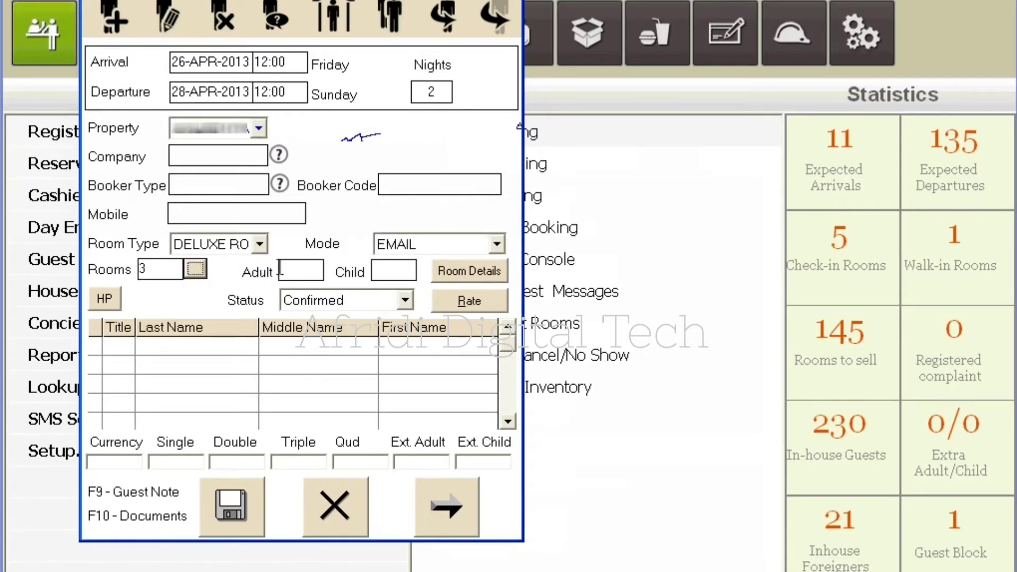
pyautogui.write('3')
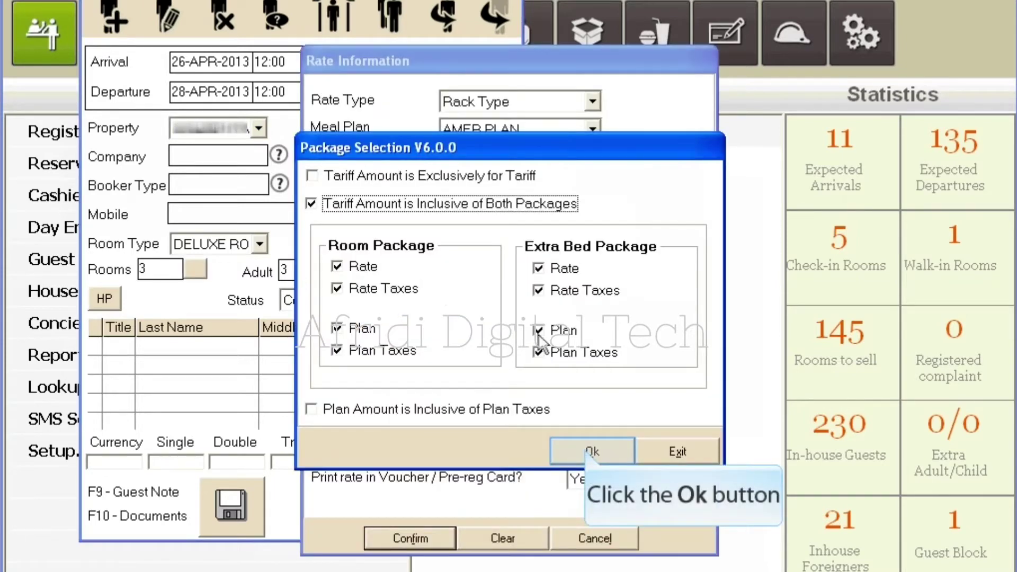
pyautogui.click(585, 448)
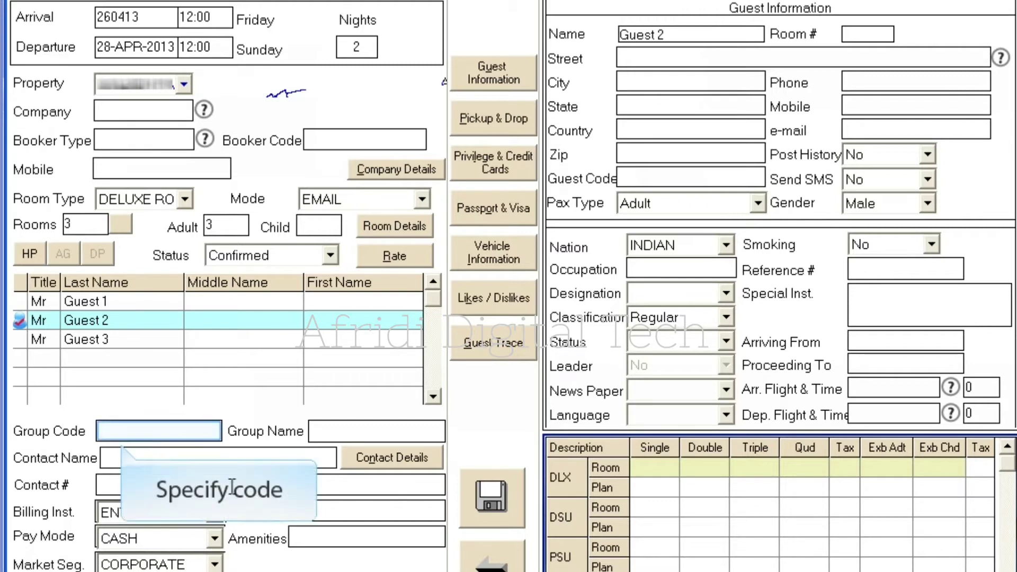
# Enter G3 as the booking's group code and Group Three as its group name.
pyautogui.click(120, 432)
pyautogui.write('G3')
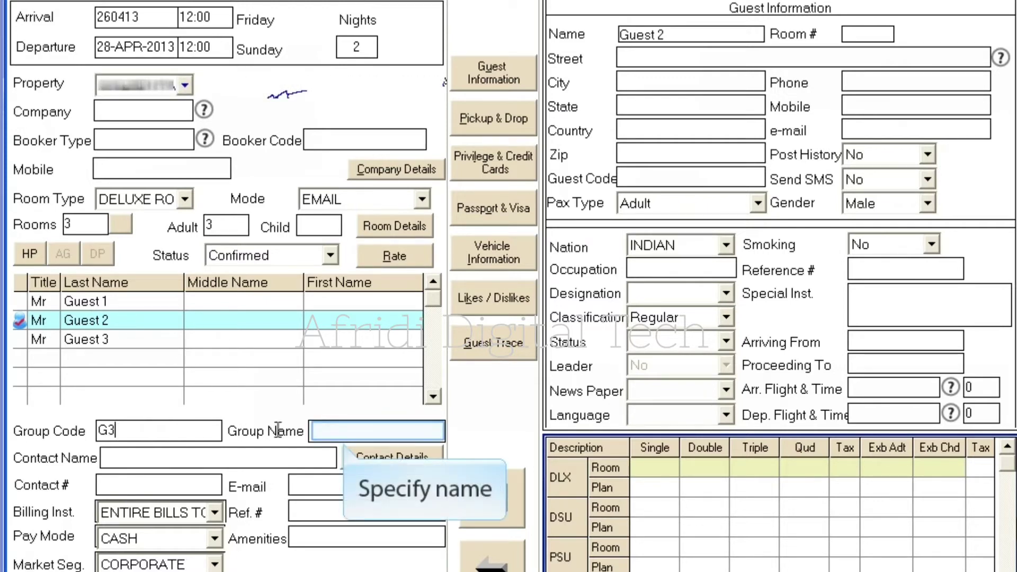
pyautogui.click(343, 429)
pyautogui.write('Group Three')
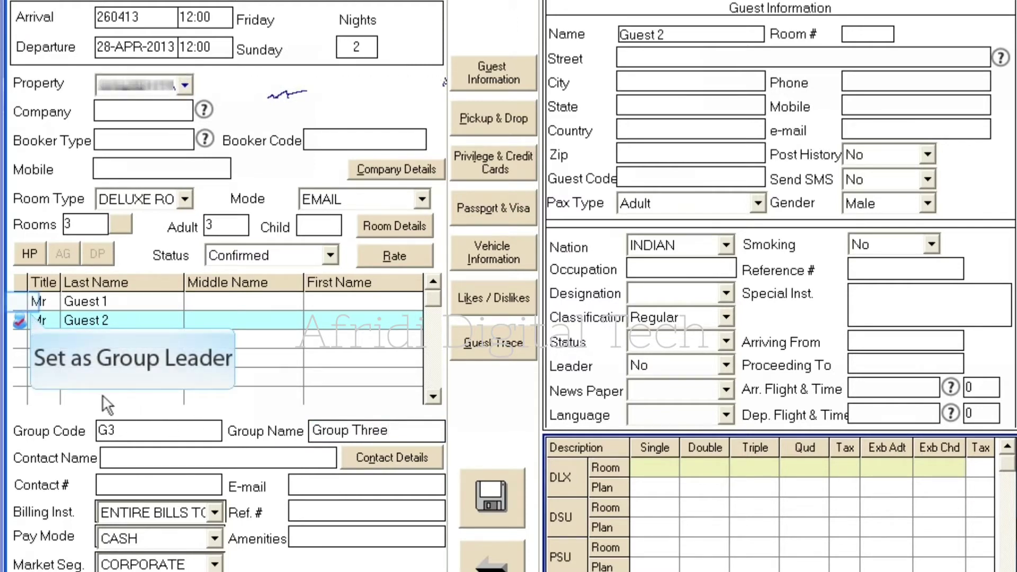
# Make Guest 1 the group leader and save the booking.
pyautogui.click(21, 302)
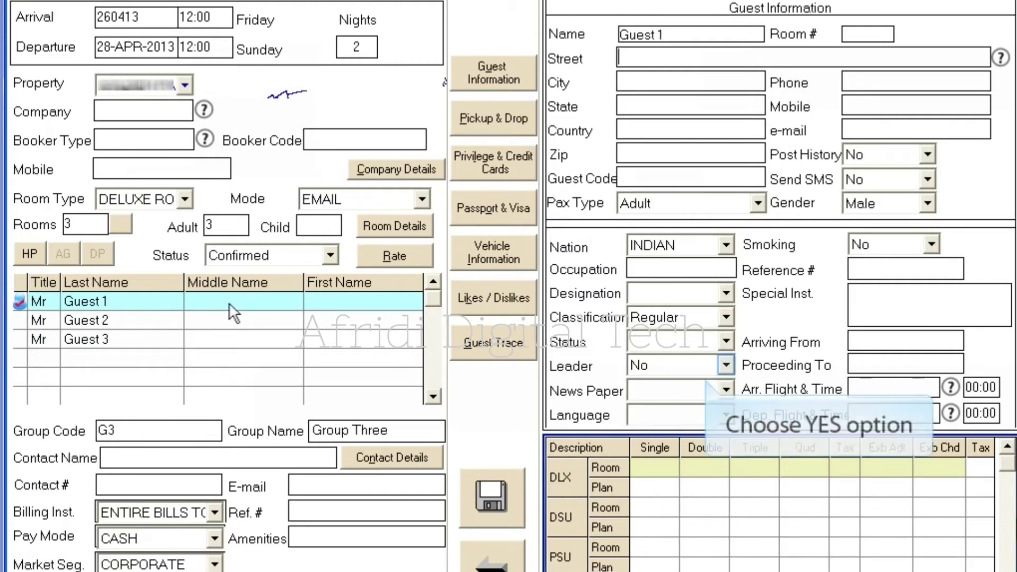
pyautogui.click(725, 365)
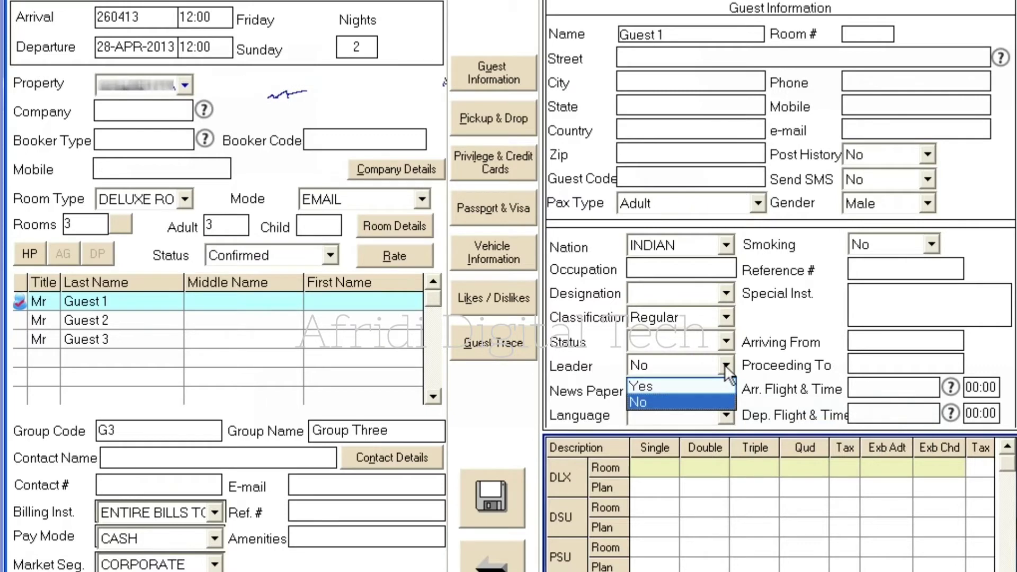
pyautogui.click(703, 386)
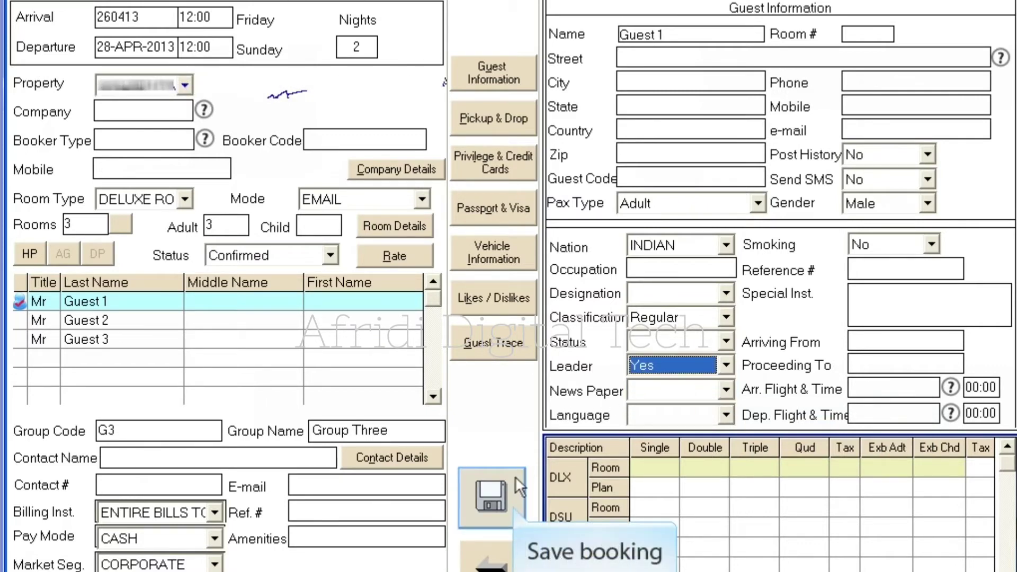
pyautogui.click(513, 503)
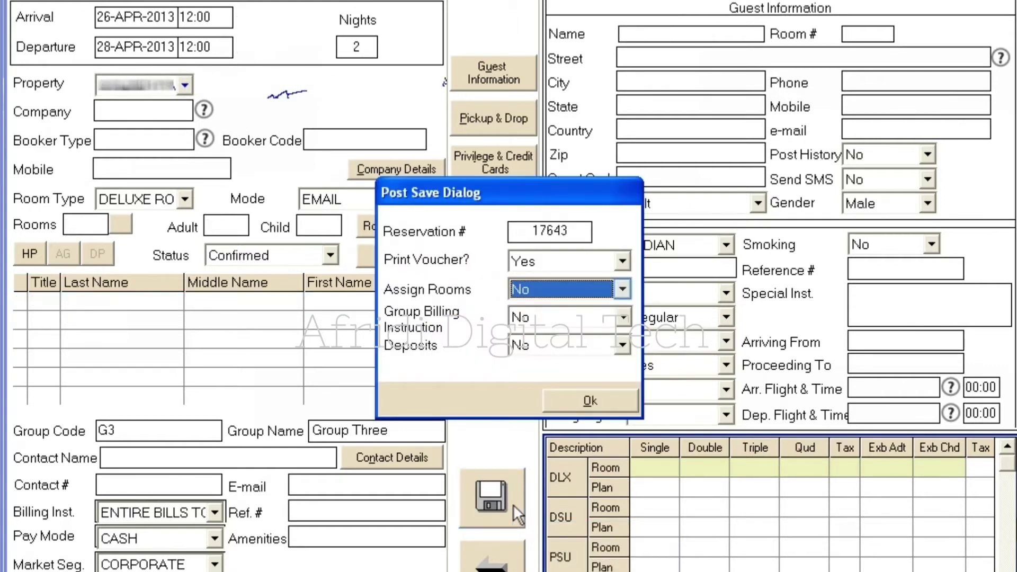
# Set Assign Rooms and Group Billing Instruction to Yes in the post-save options and confirm them.
pyautogui.click(625, 289)
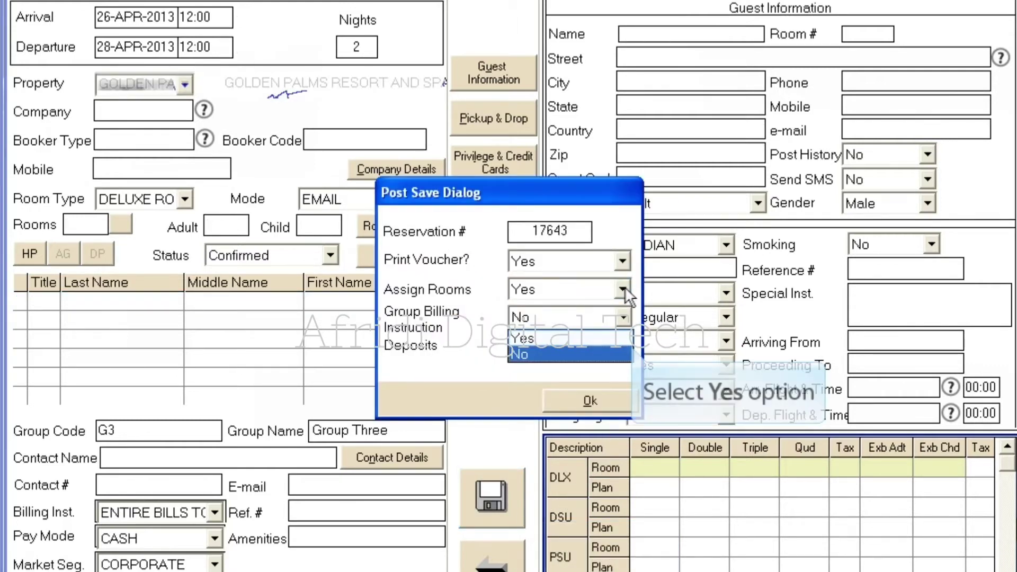
pyautogui.click(589, 337)
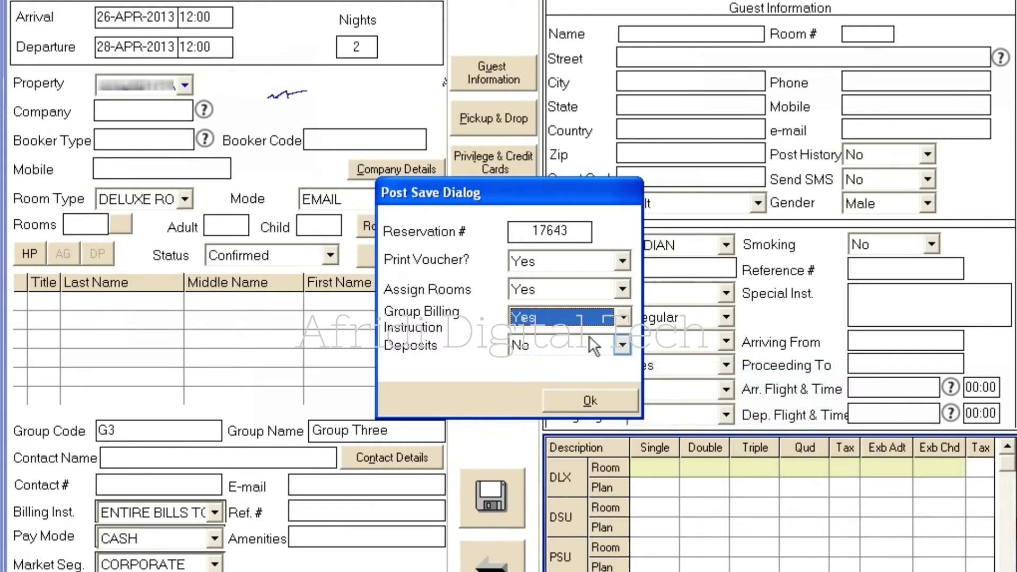
pyautogui.press('Return')
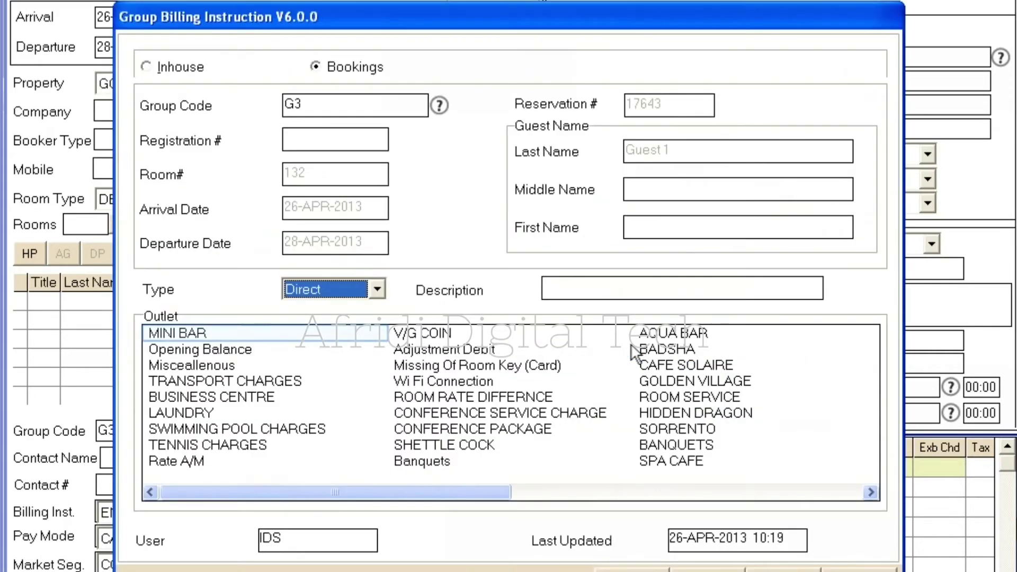
# Save a Direct group billing instruction covering all outlets, with the description Group Three.
pyautogui.click(174, 334)
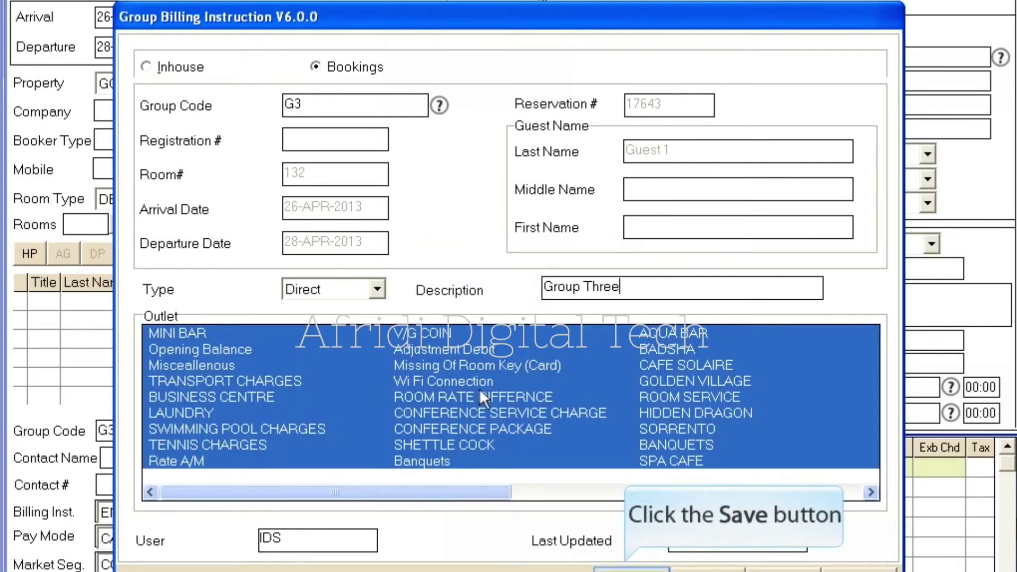
pyautogui.click(634, 569)
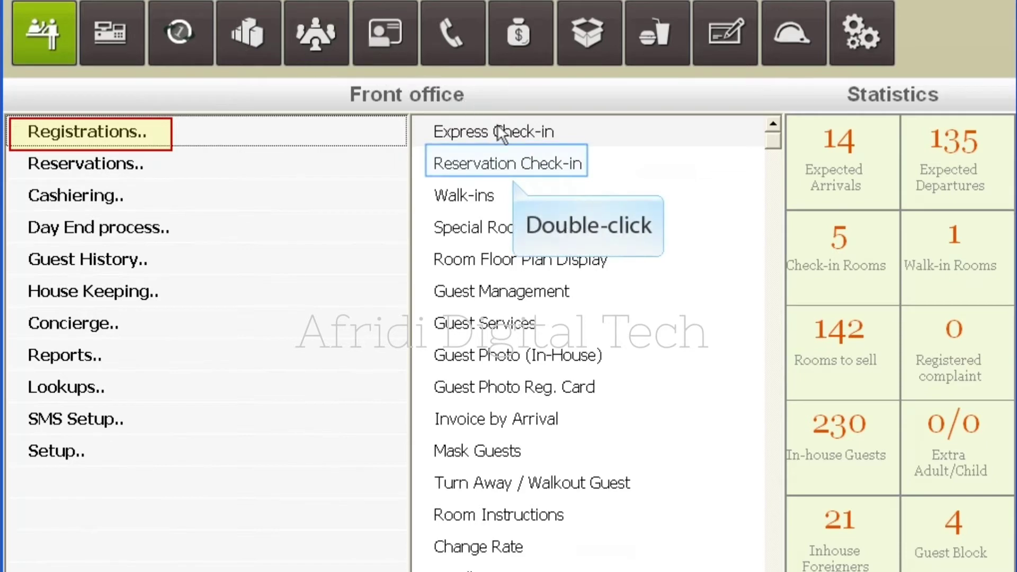
# Check in Guest 1 from the group's reservation using Reservation Check-in, acknowledging the advance warning.
pyautogui.doubleClick(510, 164)
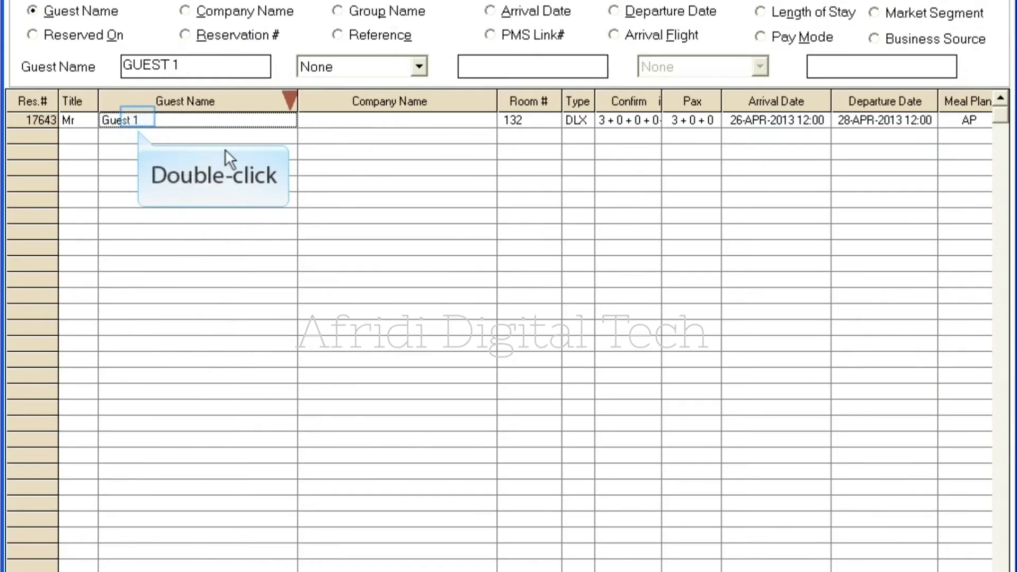
pyautogui.doubleClick(139, 119)
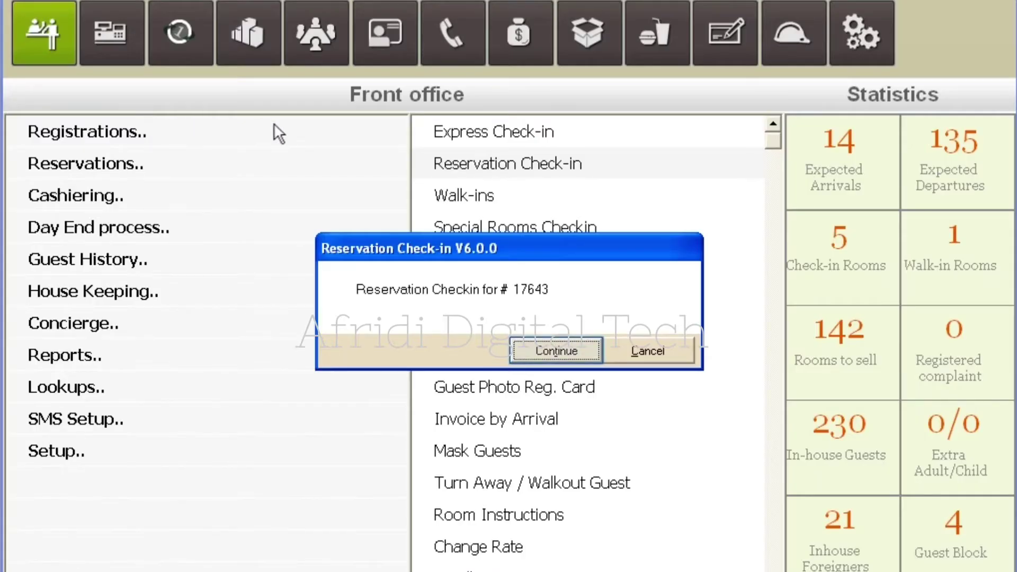
pyautogui.click(556, 351)
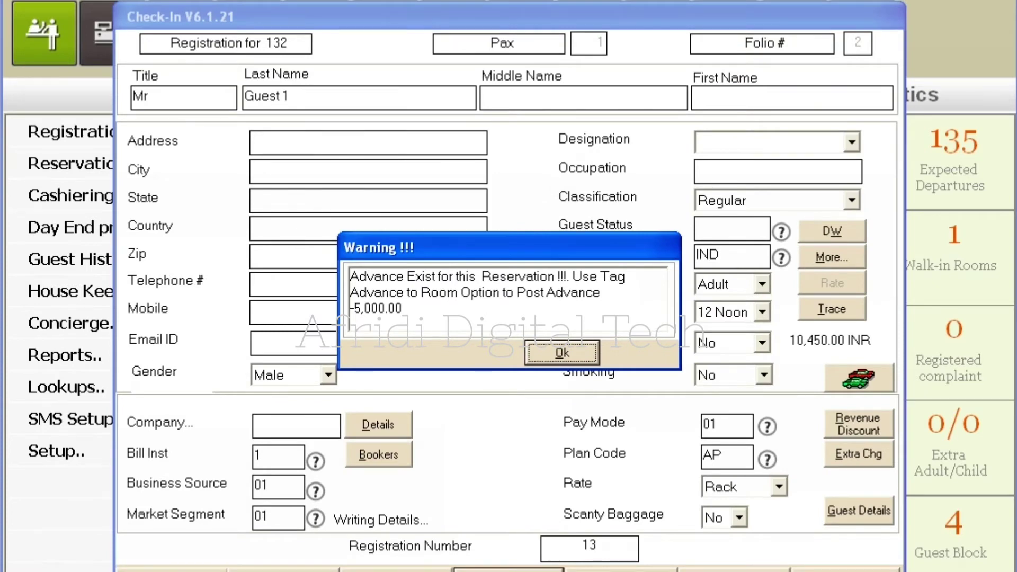
pyautogui.click(566, 361)
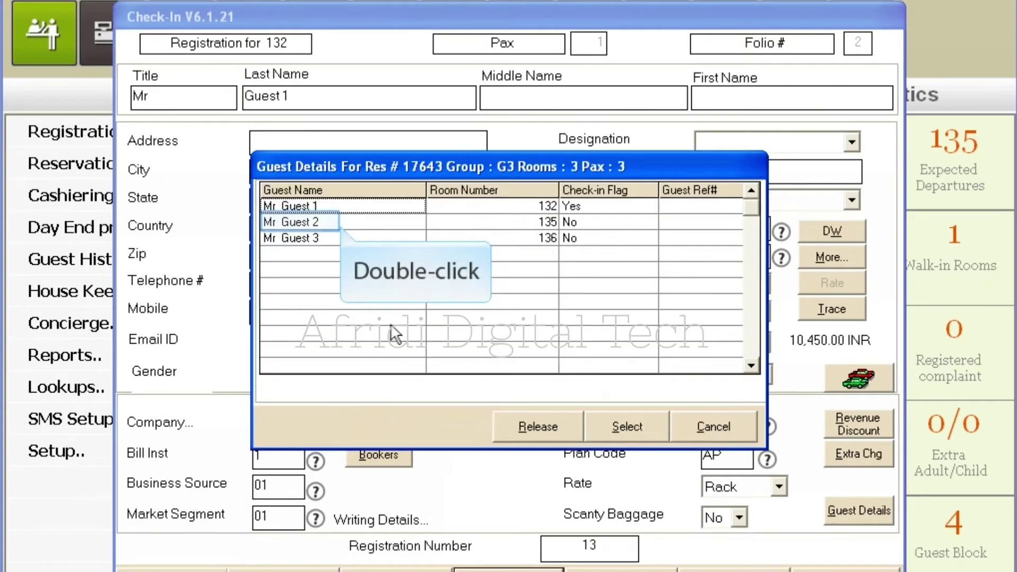
# Check in Guest 2 to room 135 on a new folio, with the plan amount inclusive of plan taxes, and save.
pyautogui.doubleClick(319, 220)
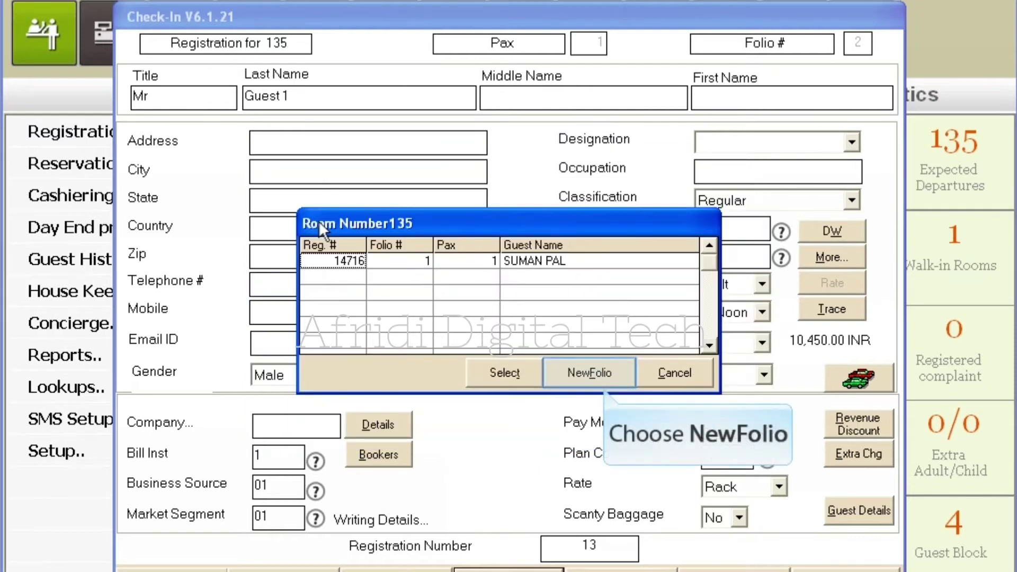
pyautogui.click(604, 371)
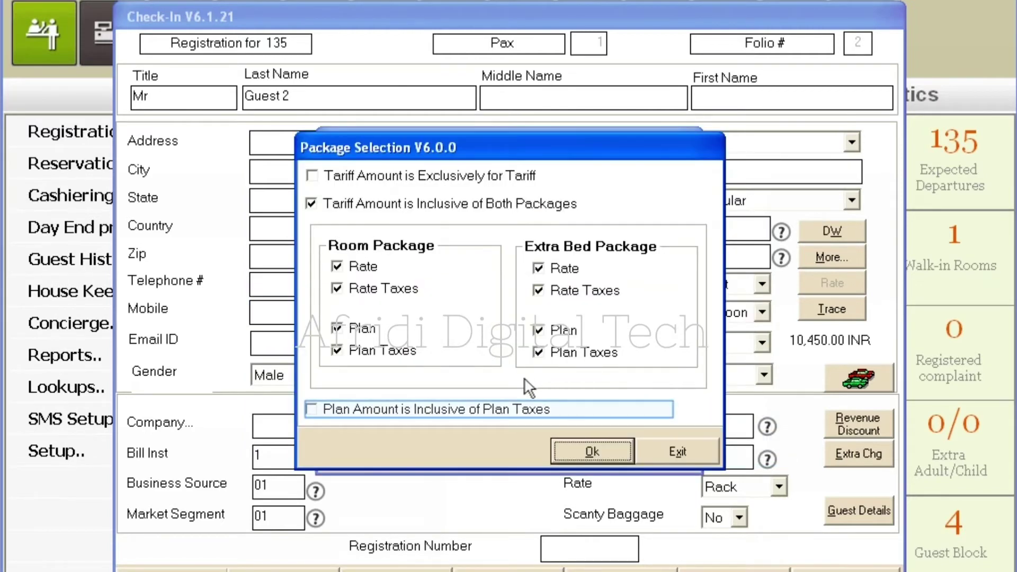
pyautogui.click(491, 405)
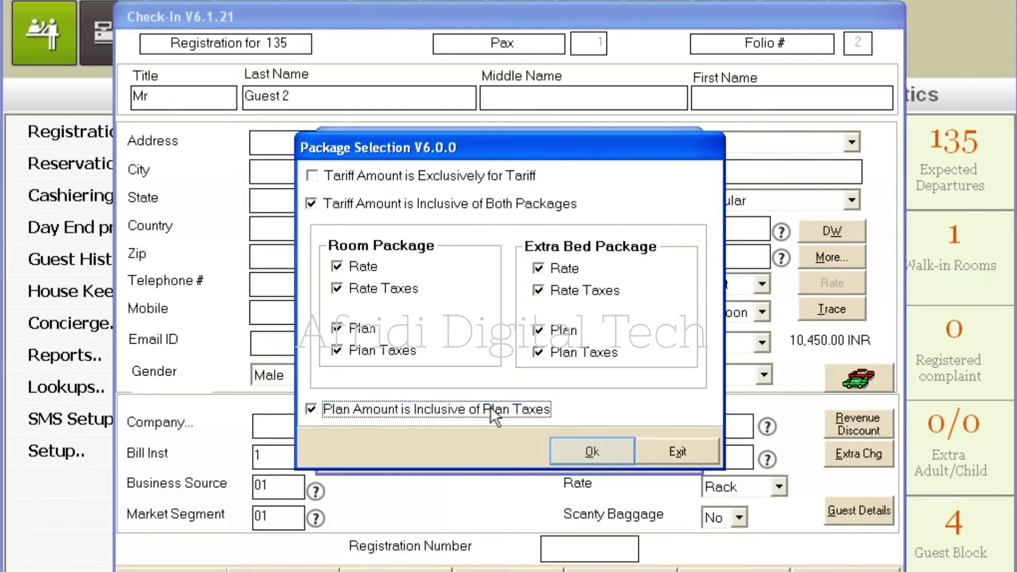
pyautogui.click(620, 448)
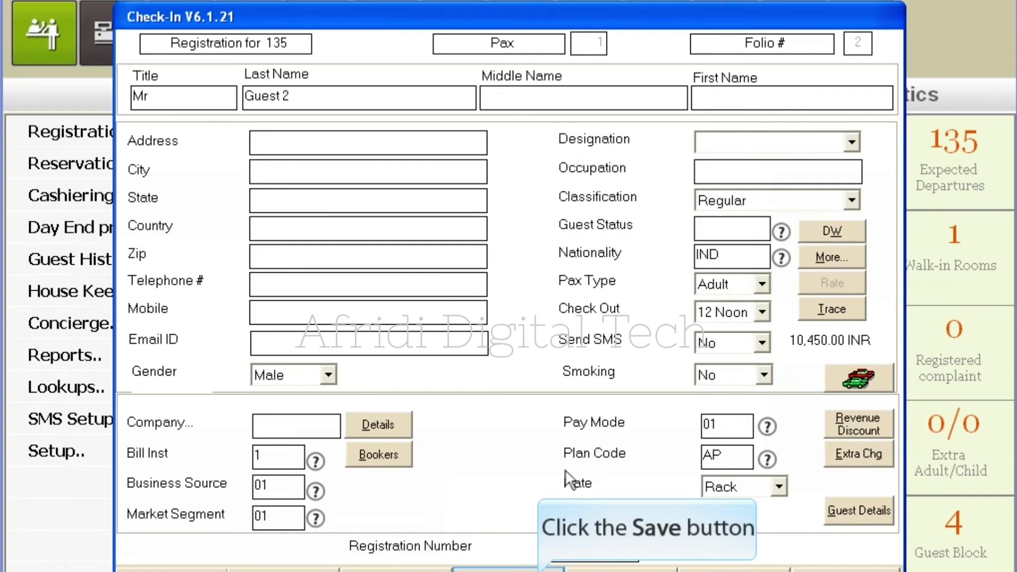
pyautogui.click(545, 565)
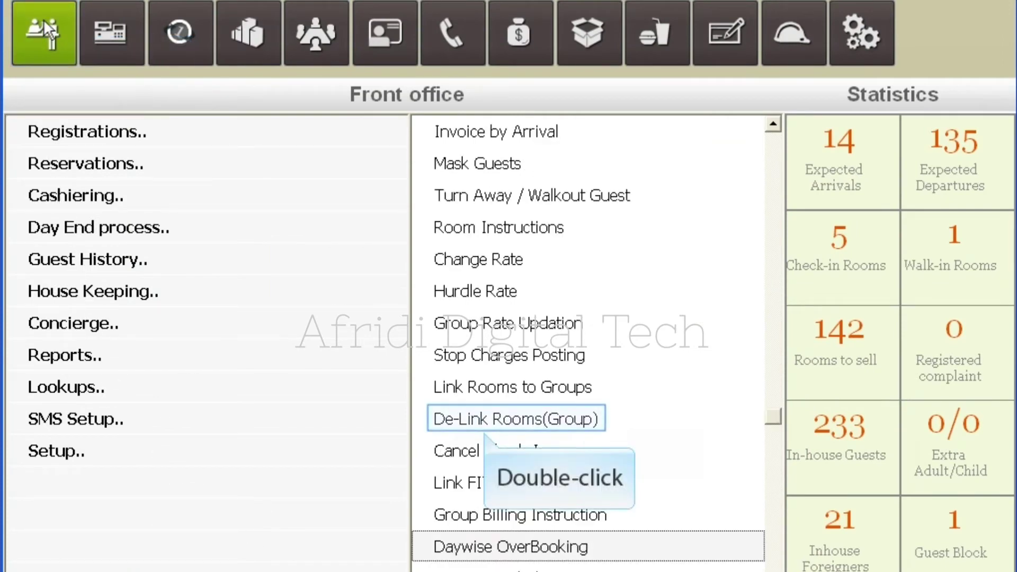
# Start linking rooms for the group and specify the leader's room 132 as the main room.
pyautogui.doubleClick(484, 418)
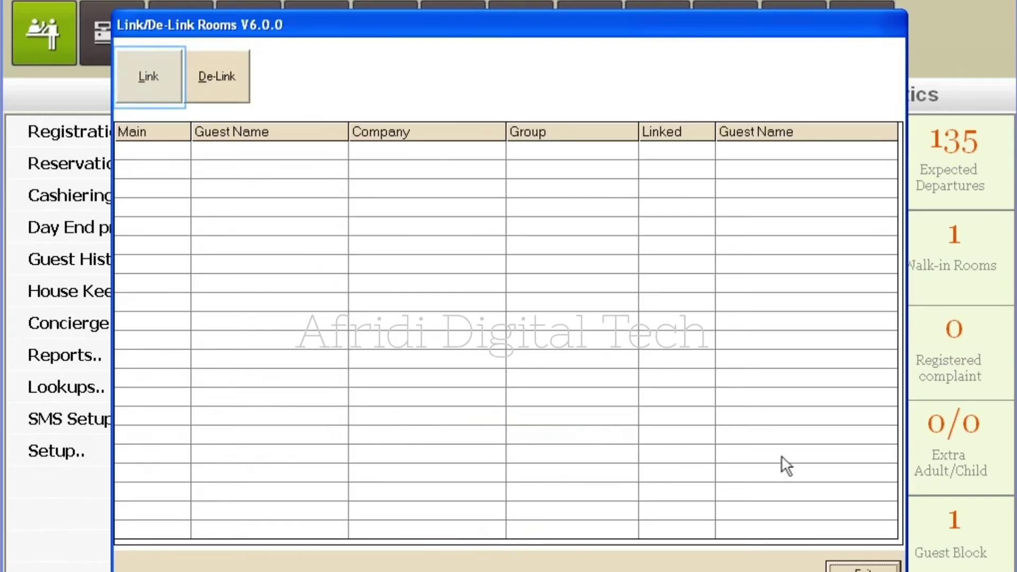
pyautogui.press('Return')
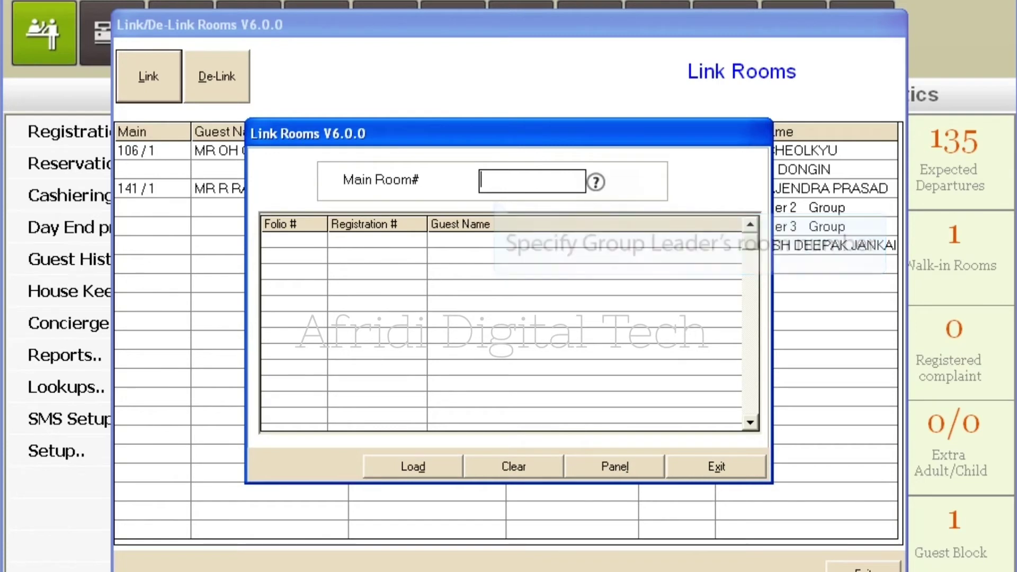
pyautogui.write('132')
pyautogui.press('Tab')
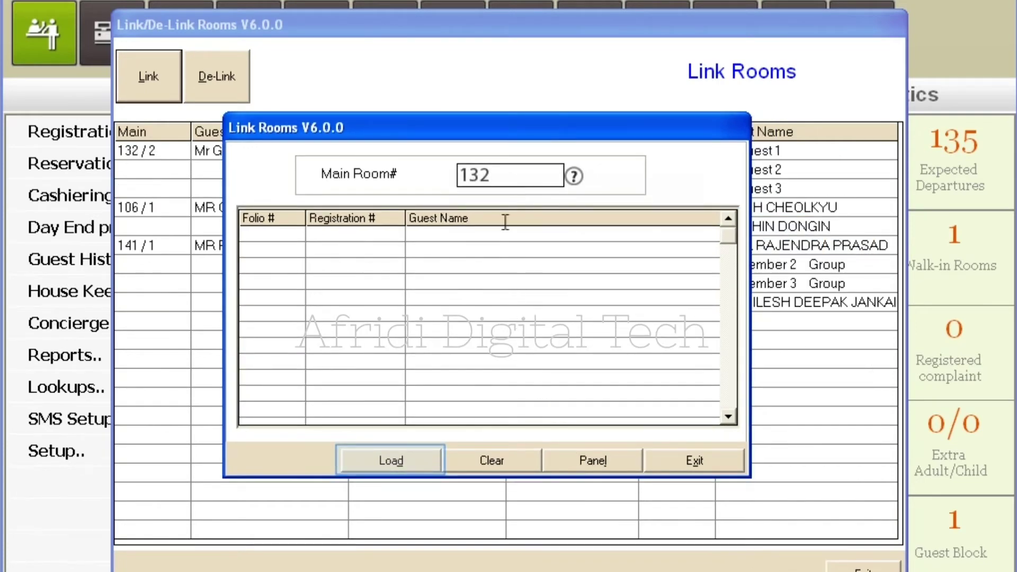
# Load main room 132 and link Guest 2's folio in room 135 to it, saving the link.
pyautogui.click(500, 175)
pyautogui.press('Return')
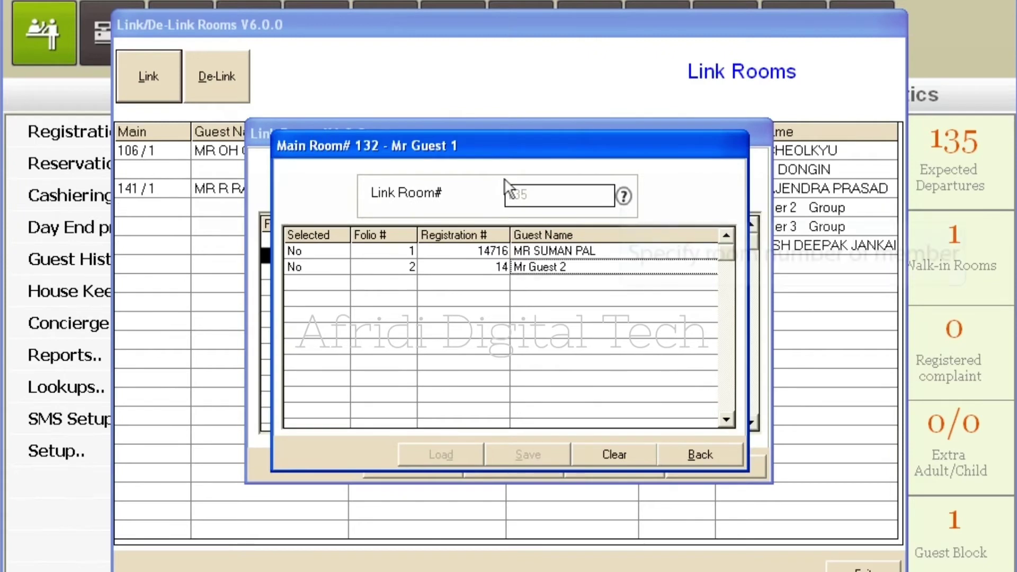
pyautogui.doubleClick(539, 266)
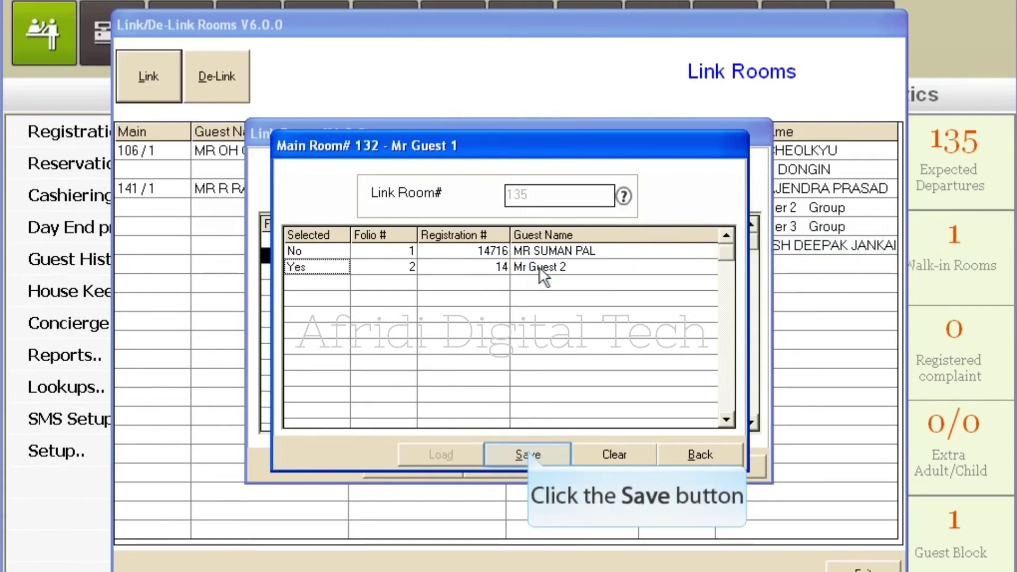
pyautogui.click(529, 454)
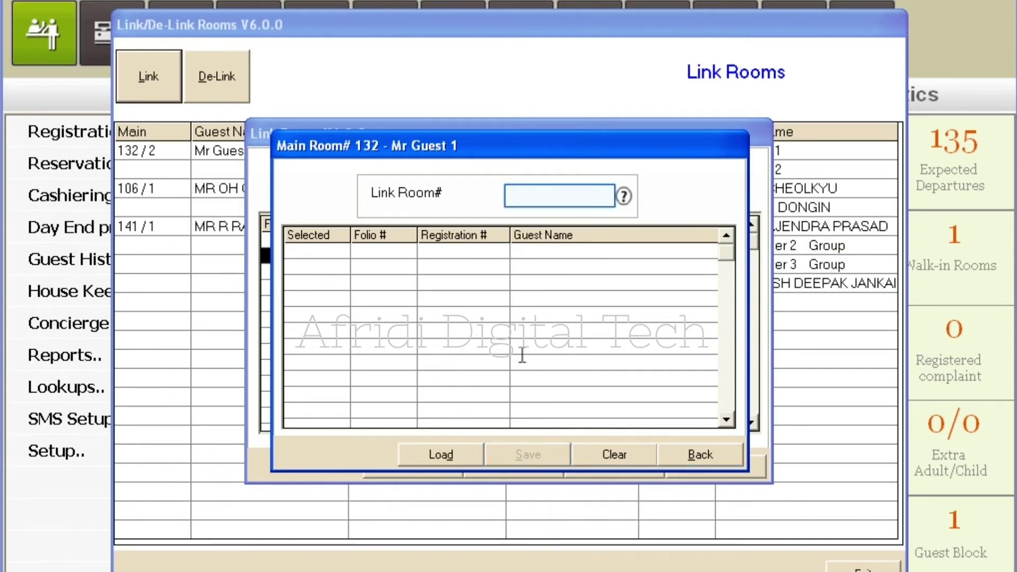
# Link Guest 3's folio in room 136 to main room 132, save, and leave the room linking window.
pyautogui.click(523, 195)
pyautogui.write('136')
pyautogui.press('Return')
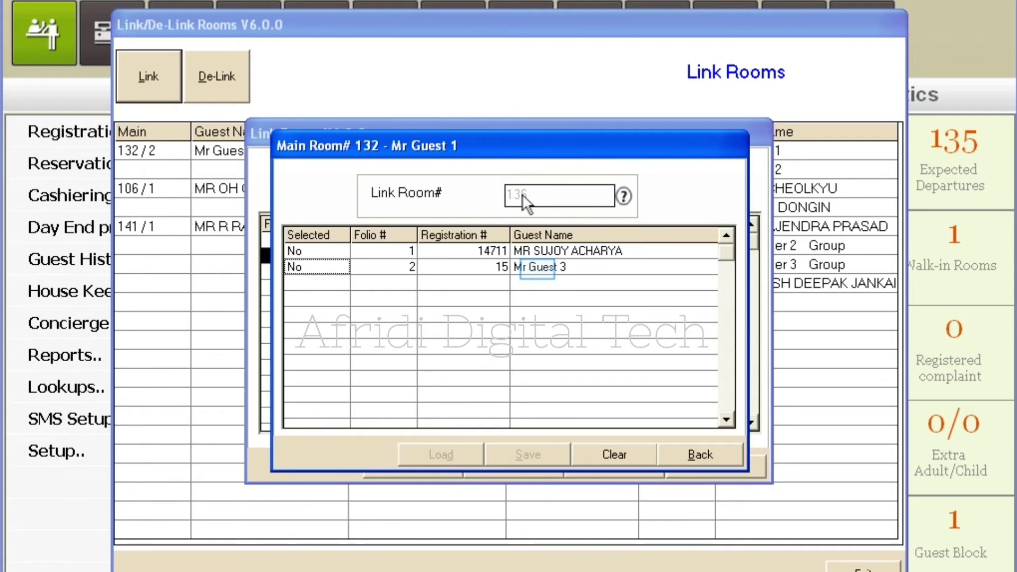
pyautogui.click(538, 268)
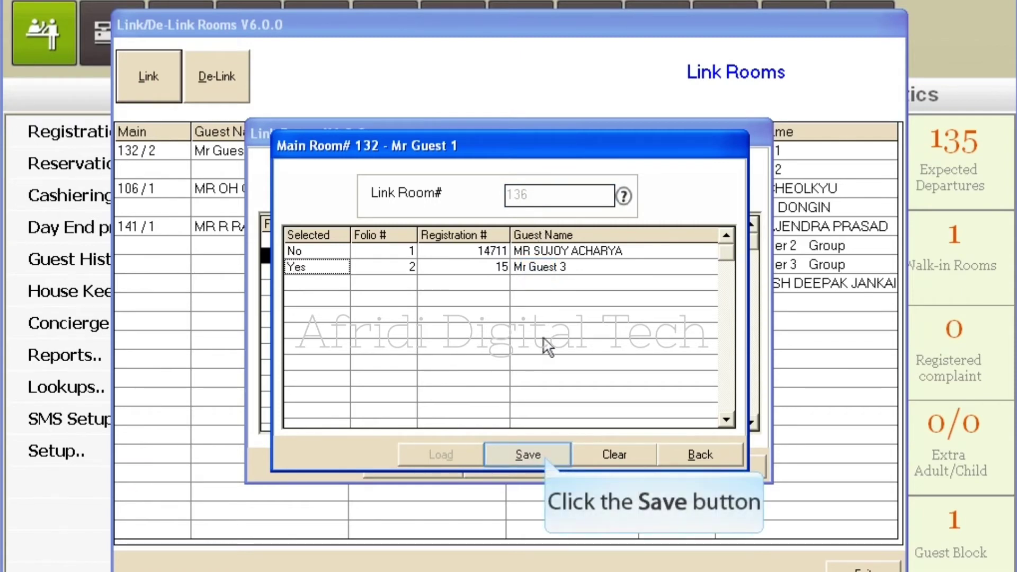
pyautogui.click(545, 453)
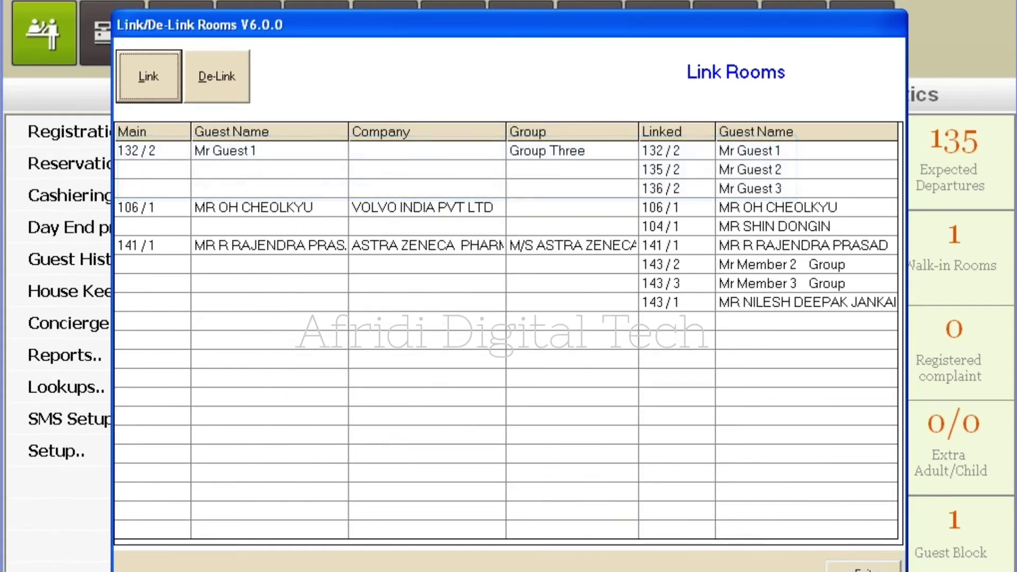
pyautogui.press('Escape')
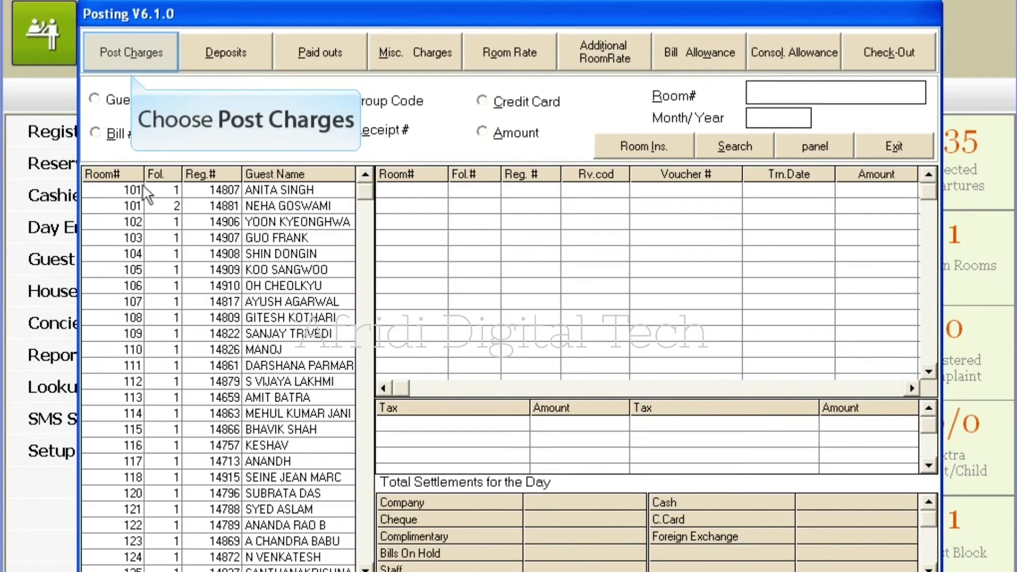
# Post a new mini bar (MB) charge of 500.00 to Guest 1's folio 2 in the leader's room 132.
pyautogui.click(136, 64)
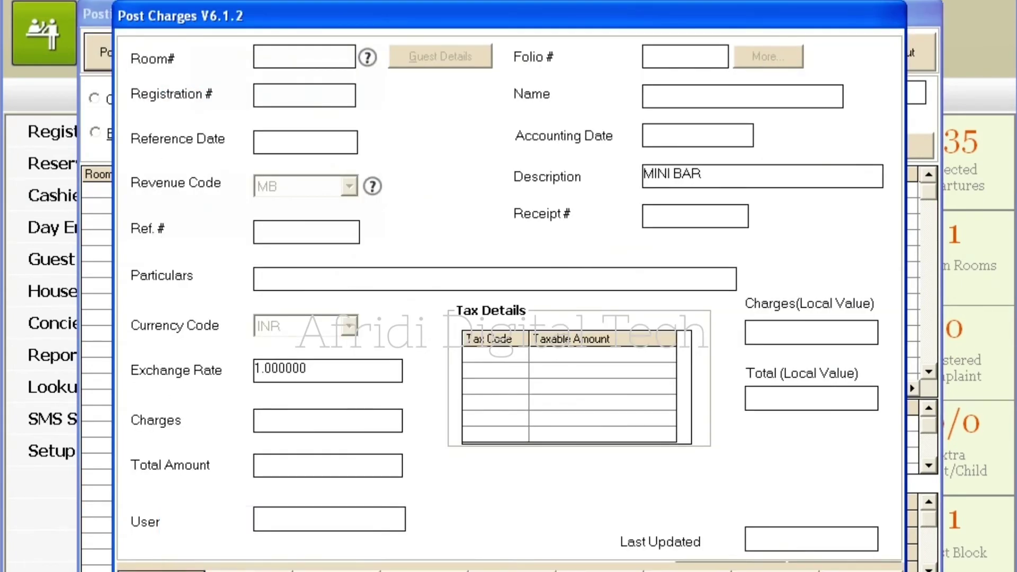
pyautogui.click(164, 566)
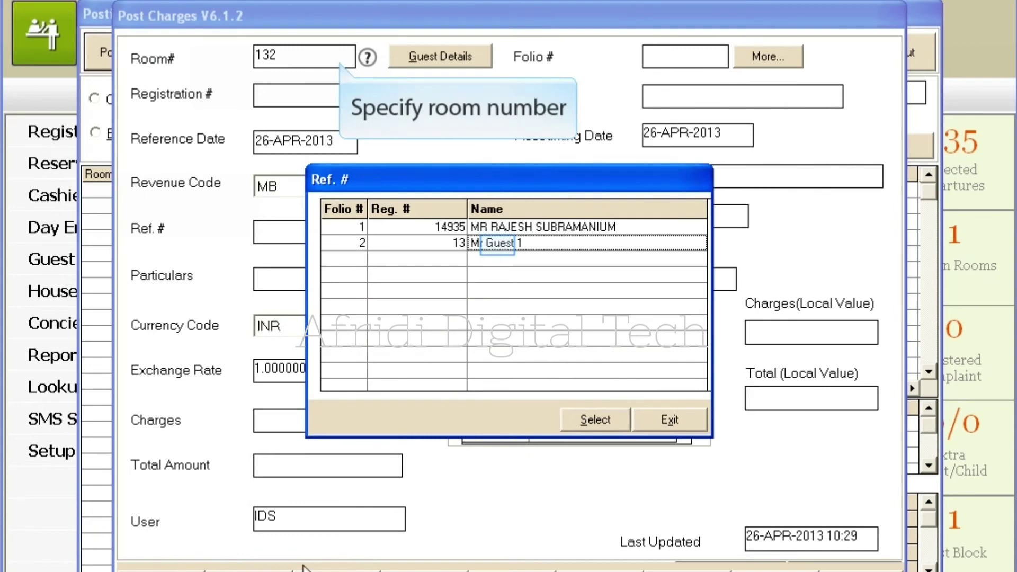
pyautogui.doubleClick(498, 244)
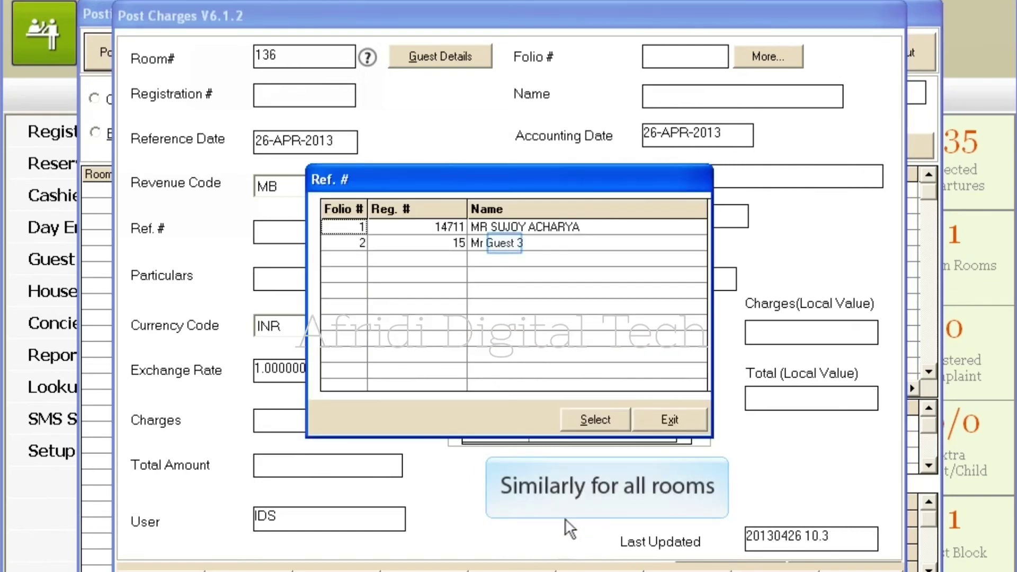
# Post a 50.00 mini bar charge for "Water Bottle" from Guest 3's folio 2 in room 136 to the group leader.
pyautogui.doubleClick(504, 244)
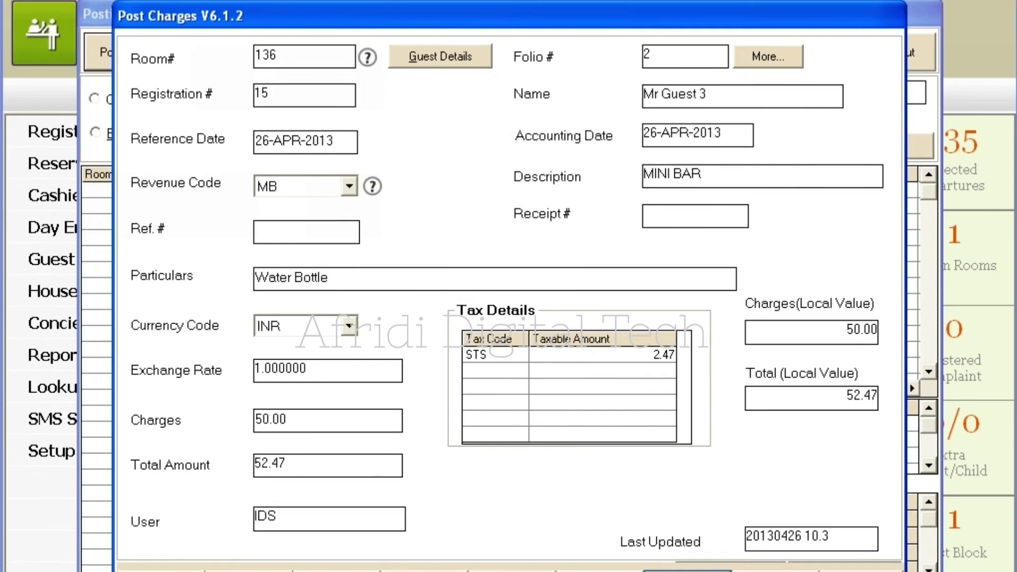
pyautogui.click(688, 571)
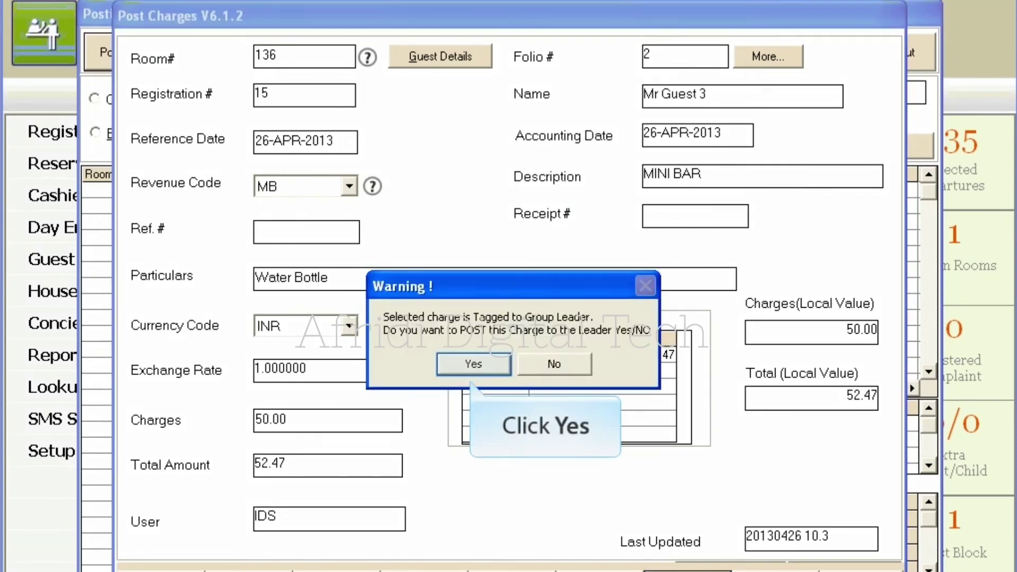
pyautogui.click(489, 365)
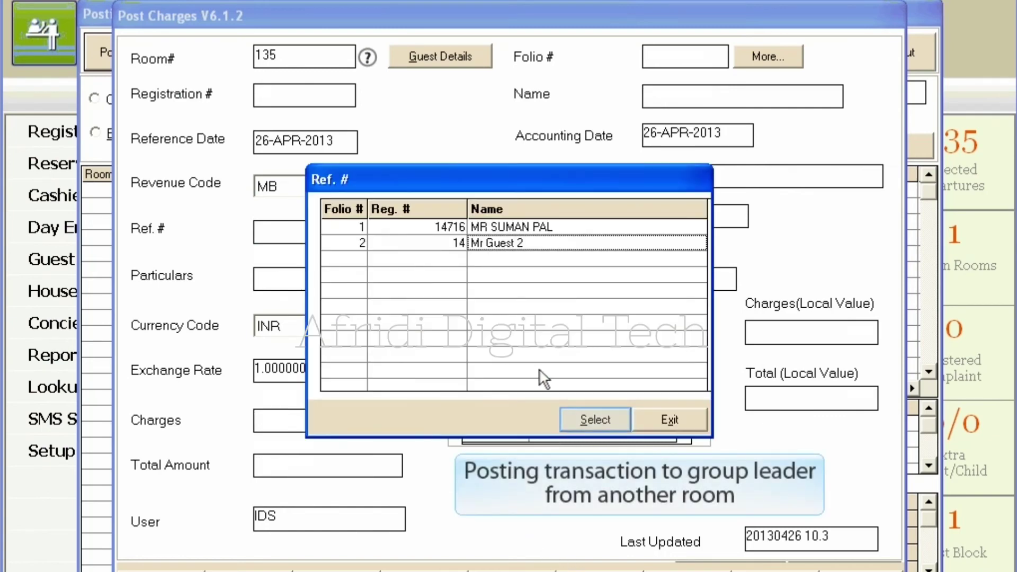
# Post a 150.00 mini bar charge for "Ice cream" from Guest 2's folio 2 in room 135 to the group leader.
pyautogui.click(596, 418)
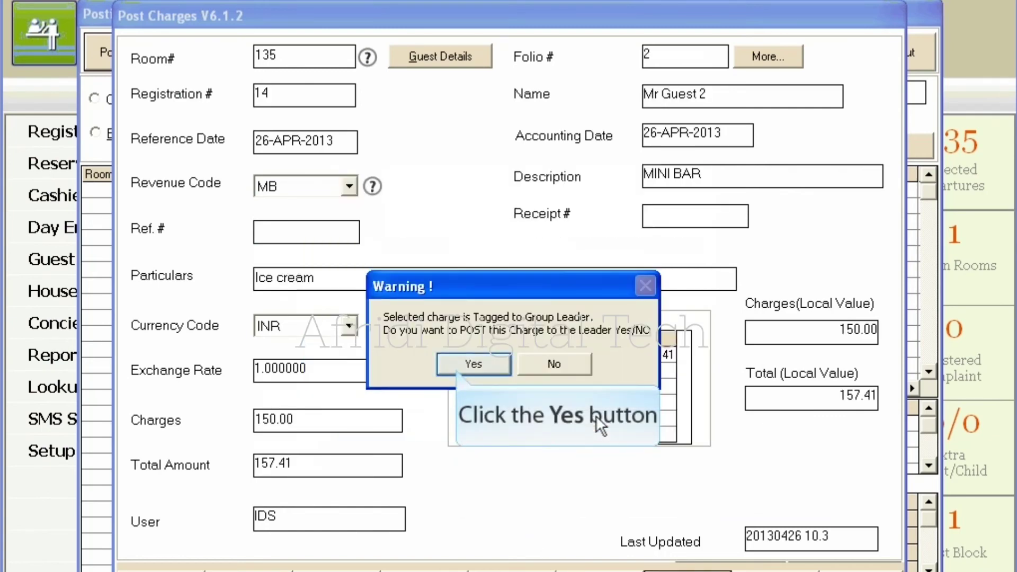
pyautogui.click(457, 367)
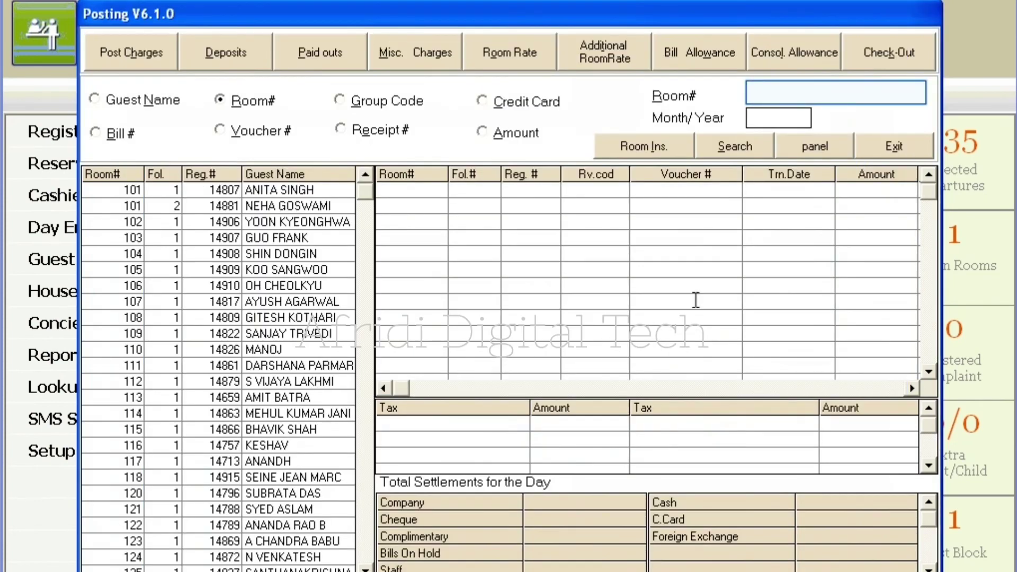
# Search the postings by room 132 for month/year 0413 and display the transactions on Guest 1's folio 2.
pyautogui.write('132')
pyautogui.press('Tab')
pyautogui.write('0413')
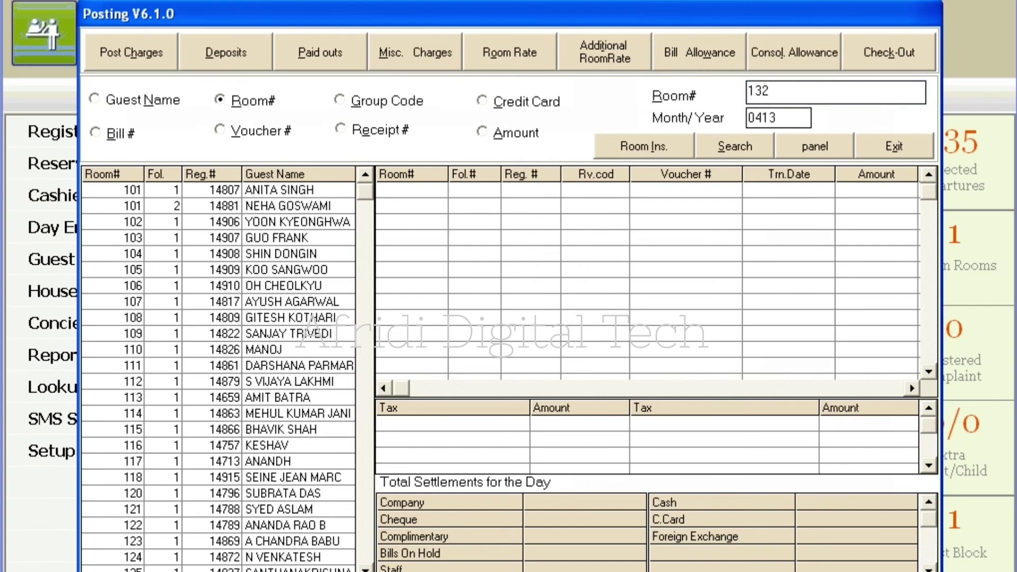
pyautogui.press('Return')
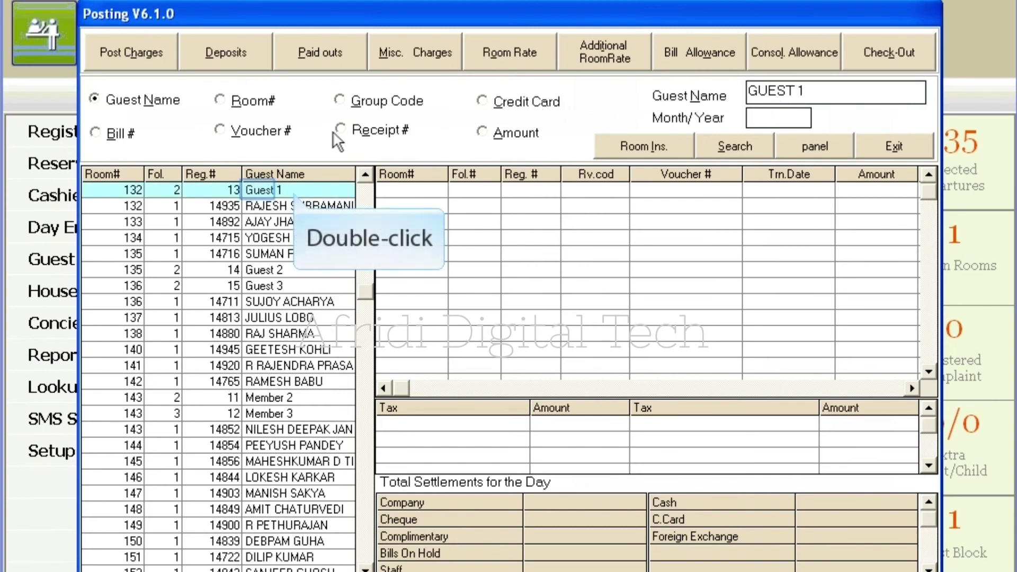
pyautogui.doubleClick(259, 192)
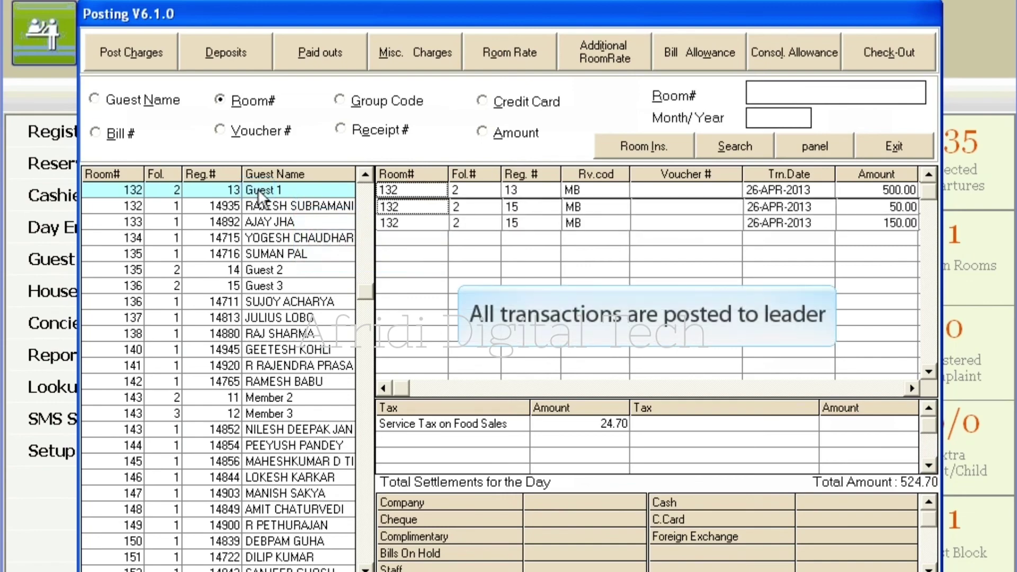